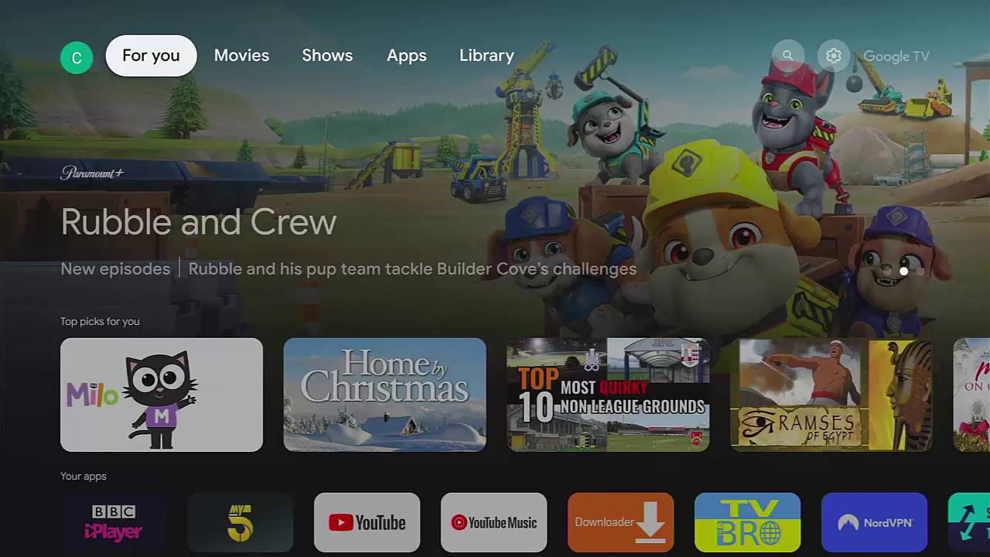
Step: Open the full device Settings from the Google TV home screen
key("Right")
key("Right")
key("Right")
key("Right")
key("Right")
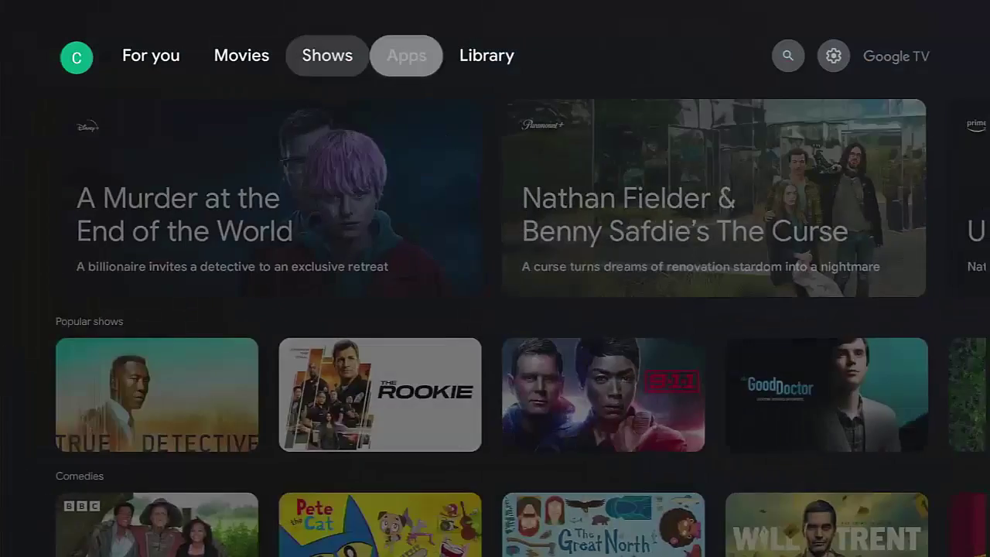
key("Return")
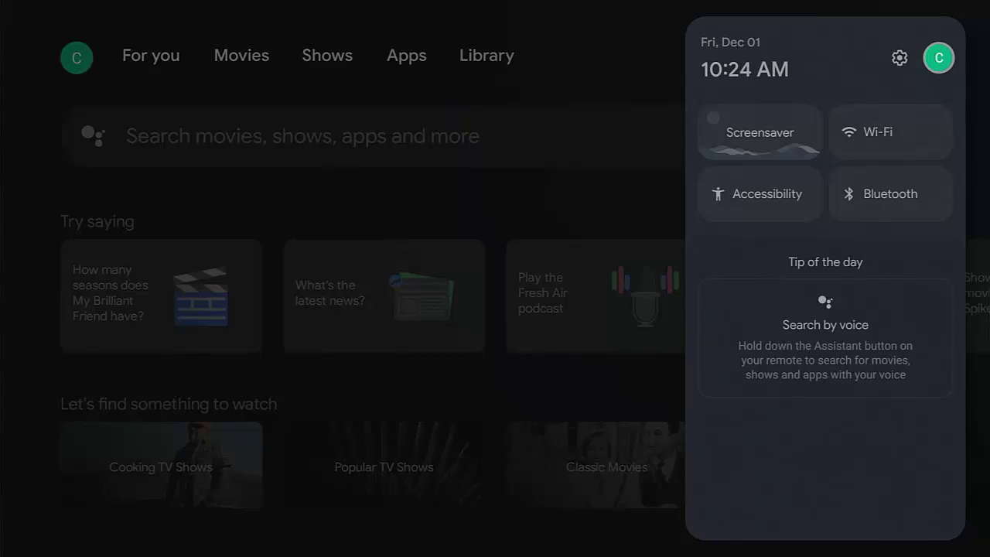
key("Left")
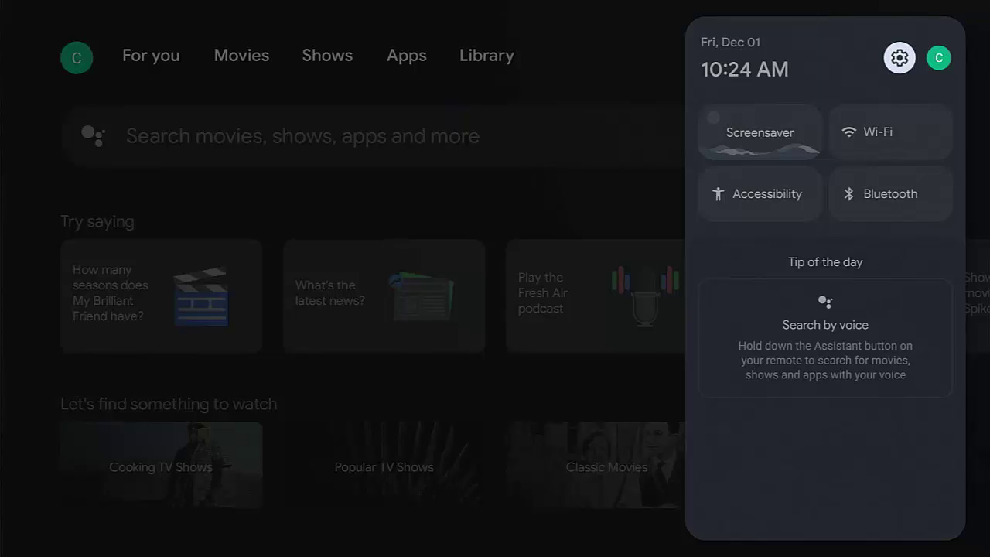
key("Return")
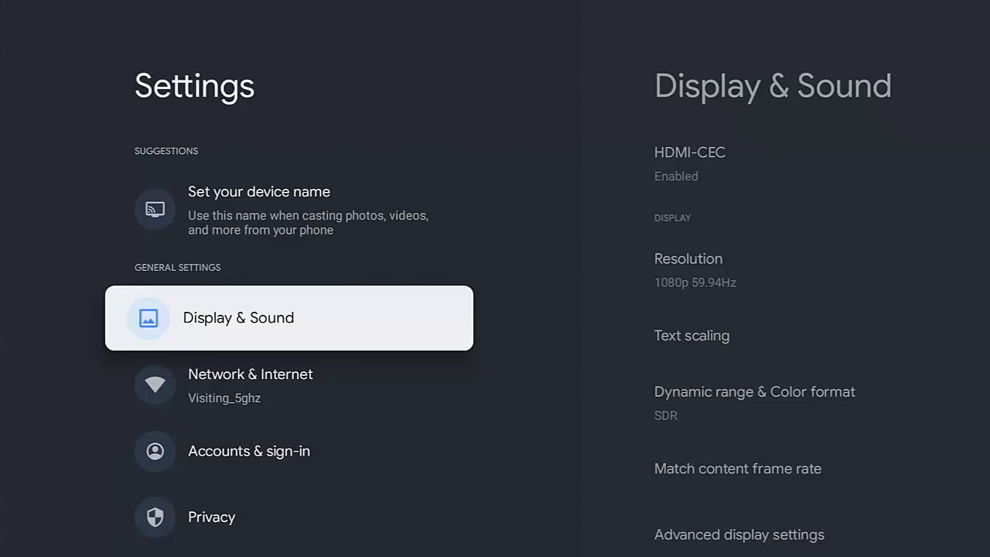
Step: Open the About page within the System settings
key("Down")
key("Down")
key("Down")
key("Down")
key("Down")
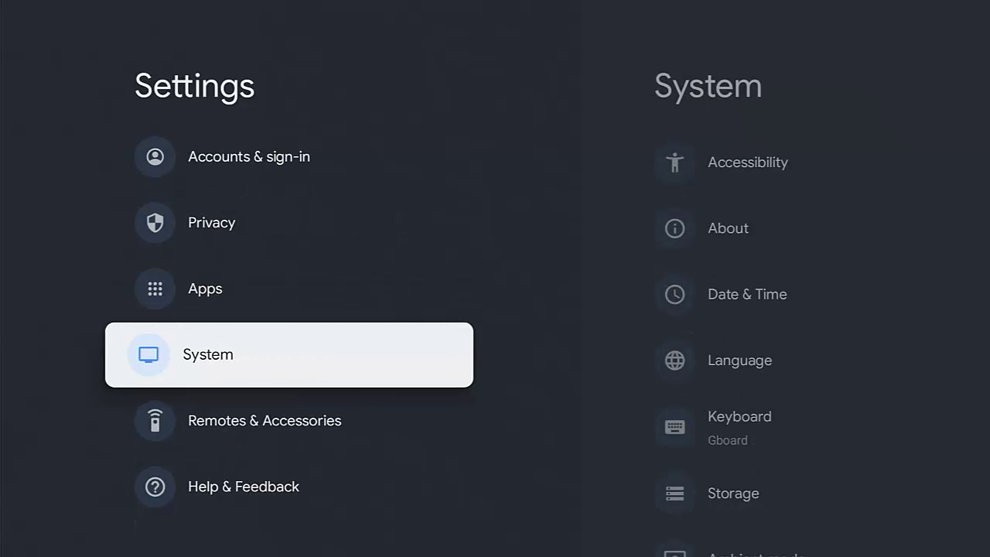
key("Return")
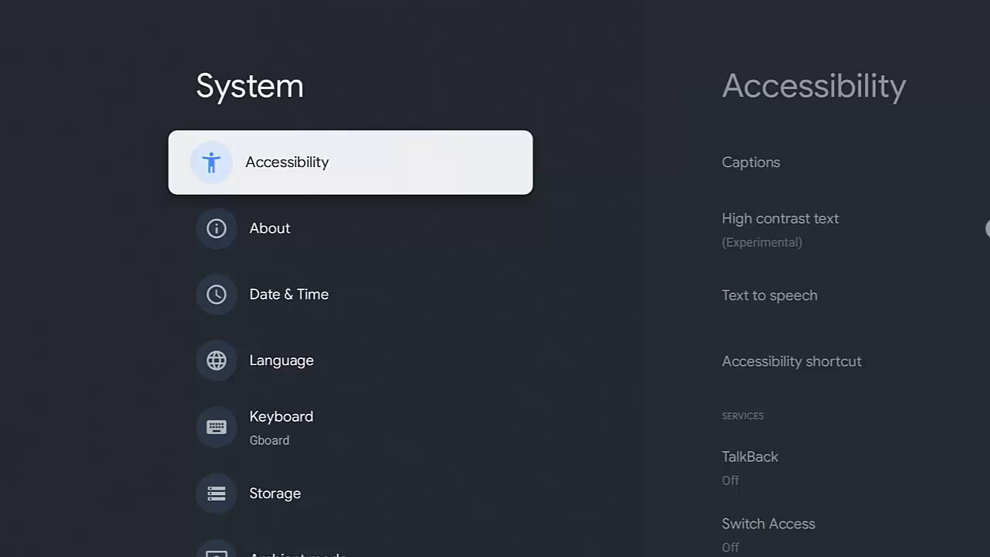
key("Down")
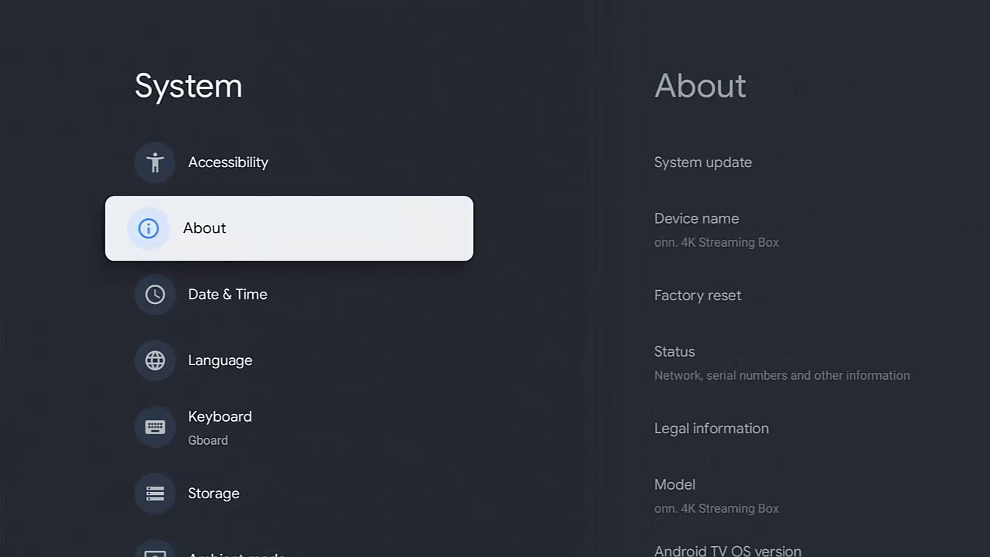
key("Return")
Step: Select the Android TV OS build entry seven times to unlock Developer options
key("Down")
key("Down")
key("Down")
key("Down")
key("Down")
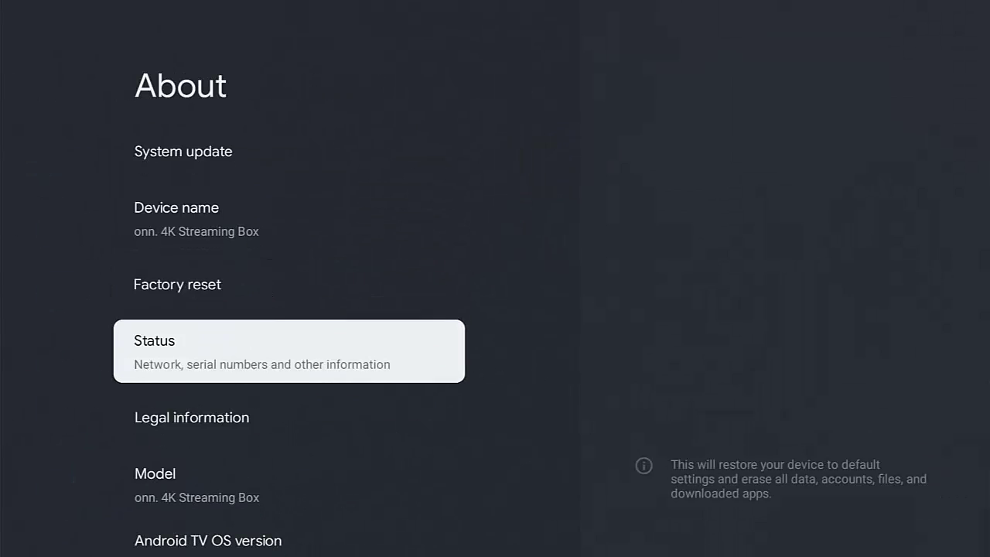
key("Down")
key("Down")
key("Down")
key("Down")
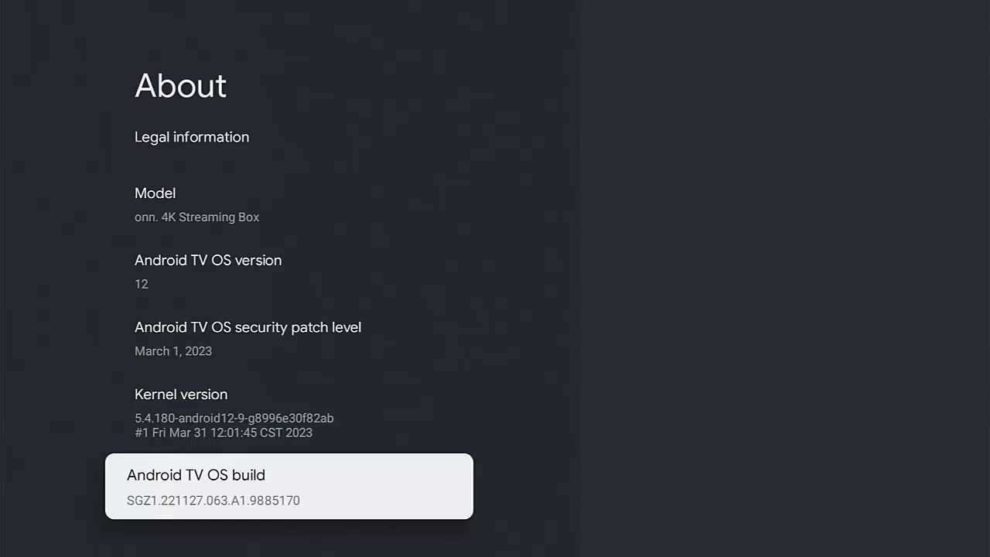
key("Return")
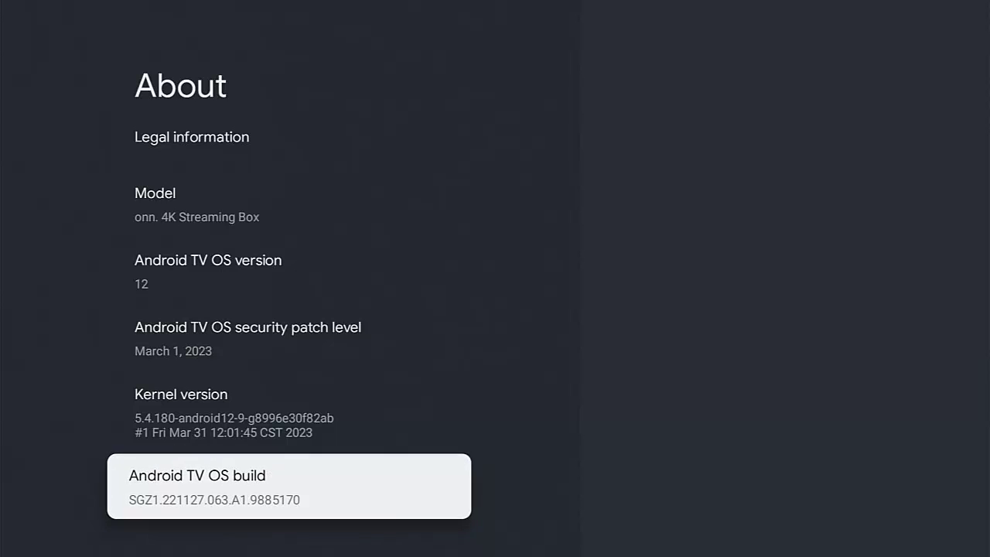
key("Return")
key("Return")
key("Return")
key("Return")
key("Return")
key("Return")
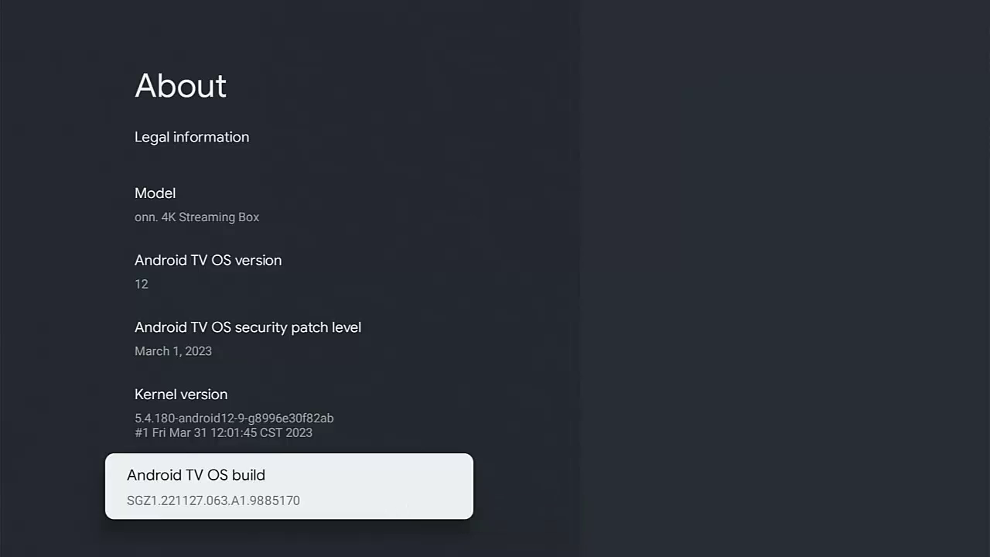
Step: Return to the System settings and open Developer options
key("Escape")
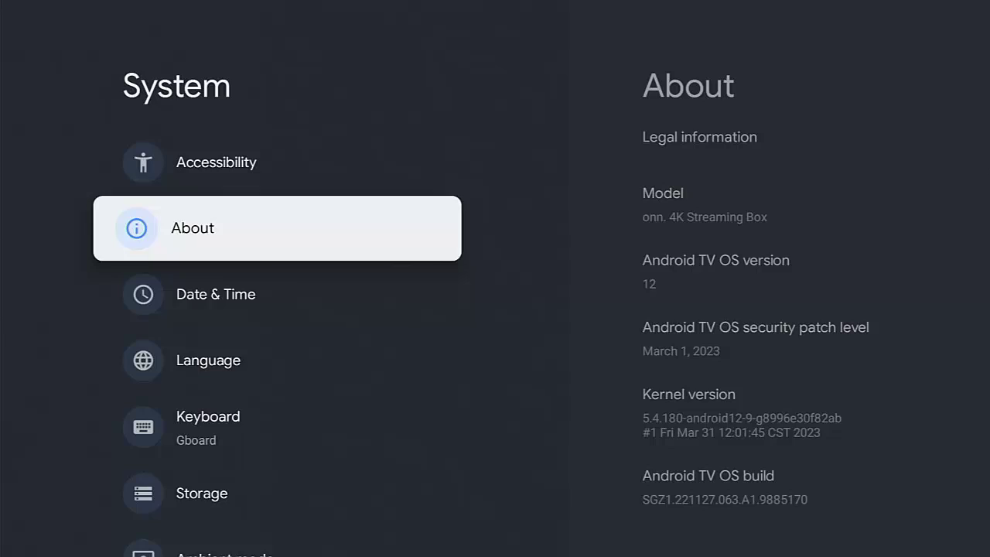
key("Down")
key("Down")
key("Down")
key("Down")
key("Down")
key("Down")
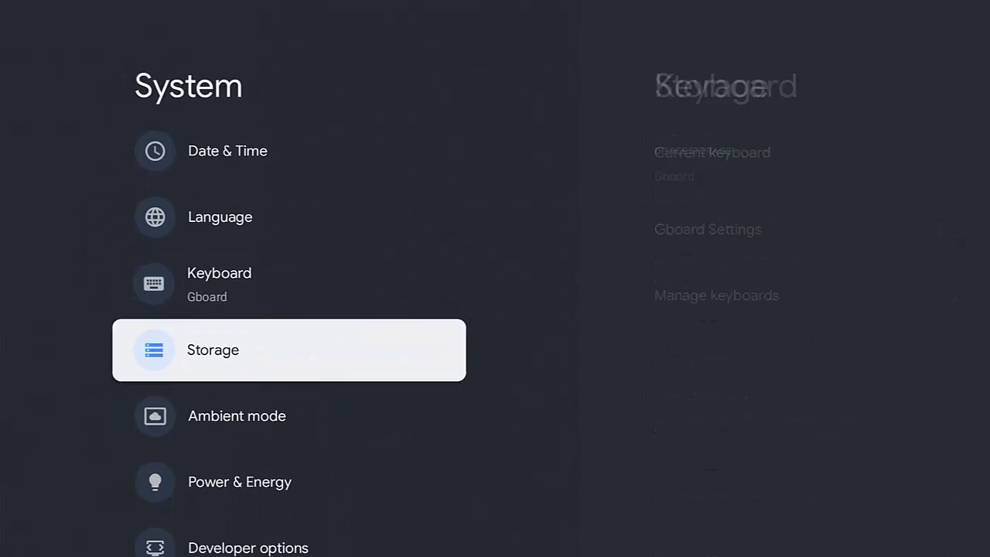
key("Down")
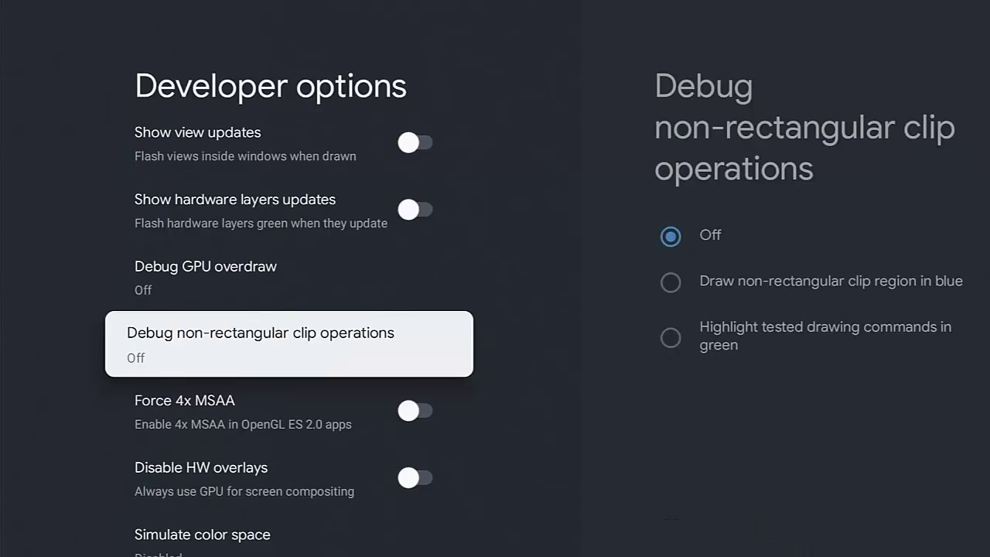
Step: Look through the Developer options from the hardware accelerated rendering settings back up to Select USB Configuration
key("Up")
key("Up")
key("Up")
key("Up")
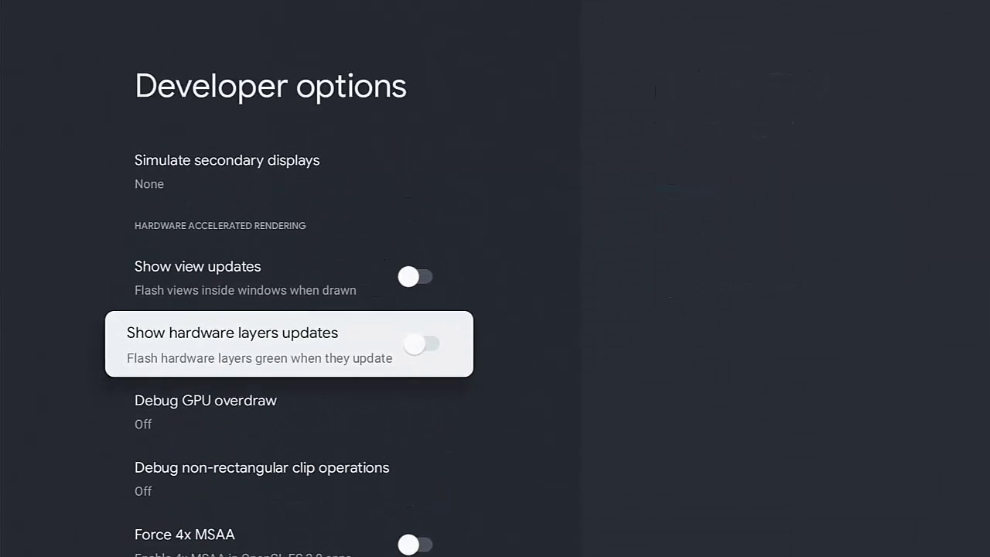
key("Up")
key("Up")
key("Up")
key("Up")
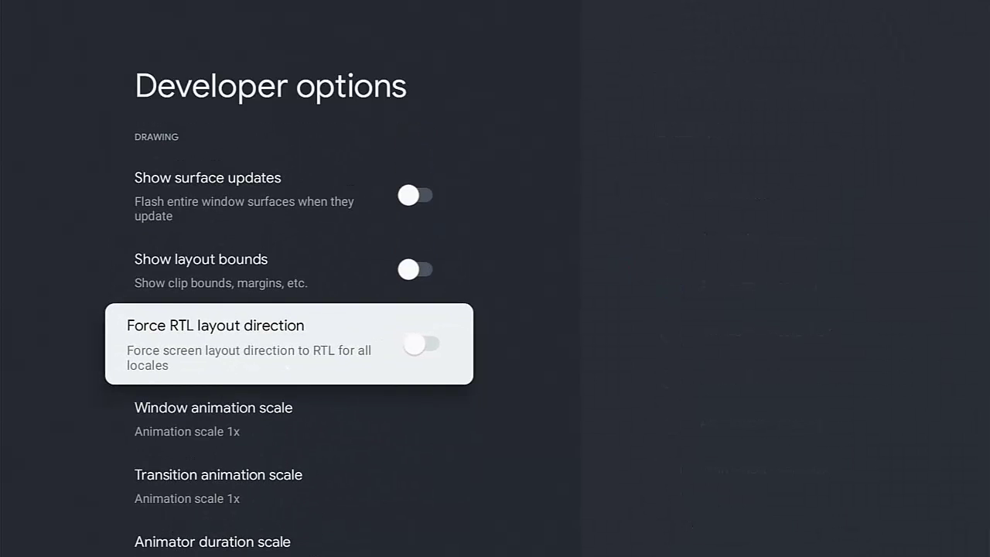
key("Up")
key("Up")
key("Up")
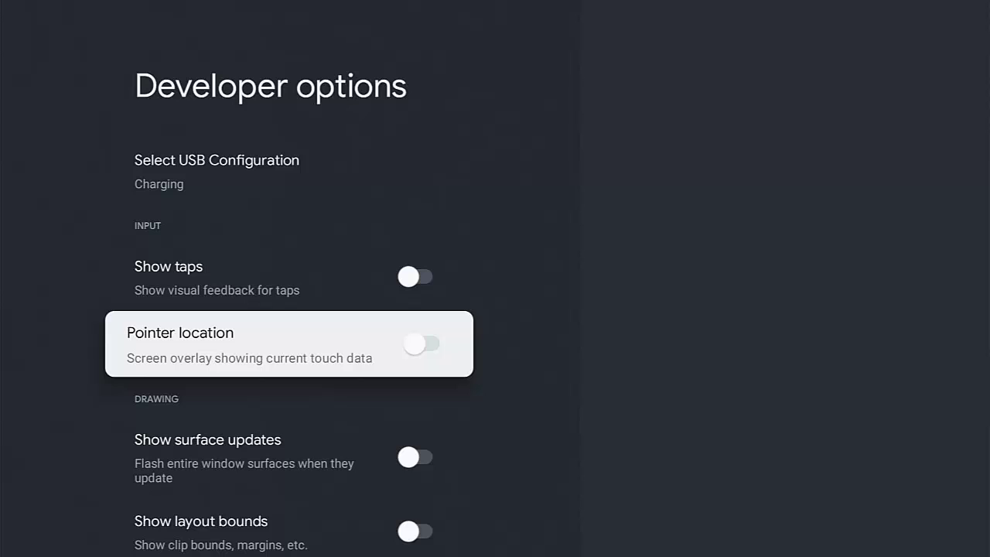
key("Up")
key("Up")
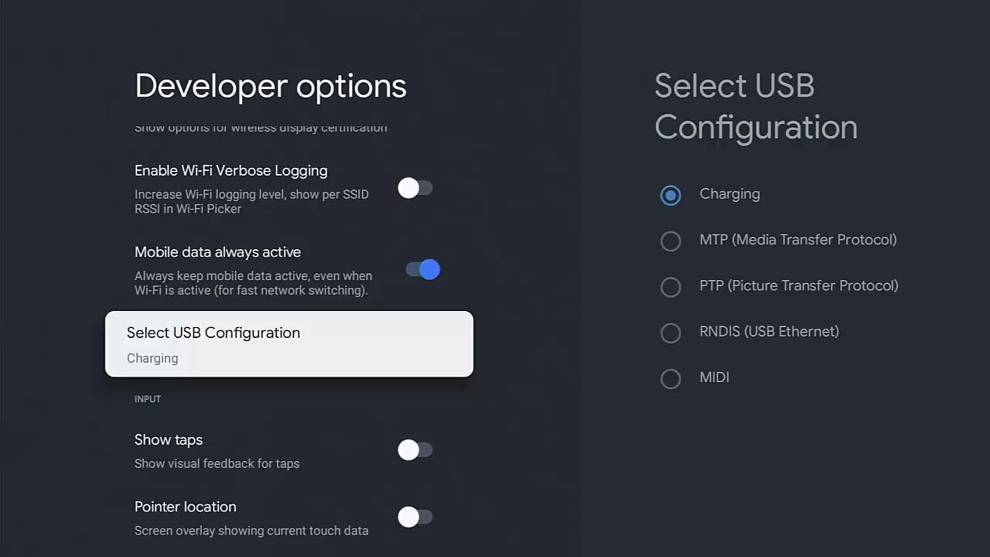